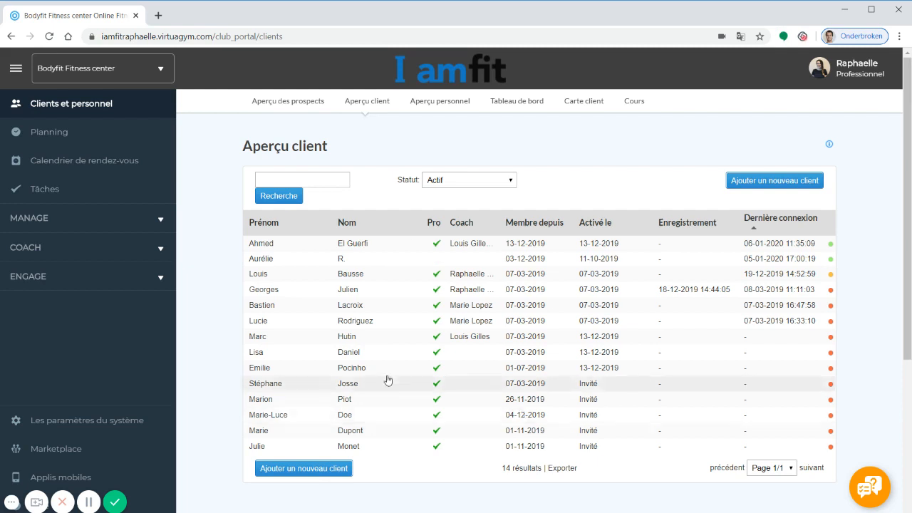
Start a new client record and enter the client's first and last name, capitalising the last name.
left_click(743, 188)
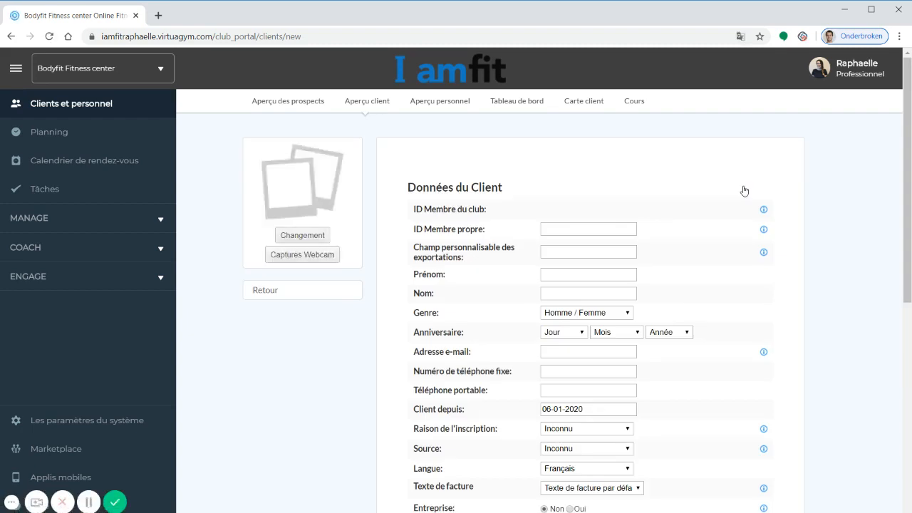
left_click(553, 274)
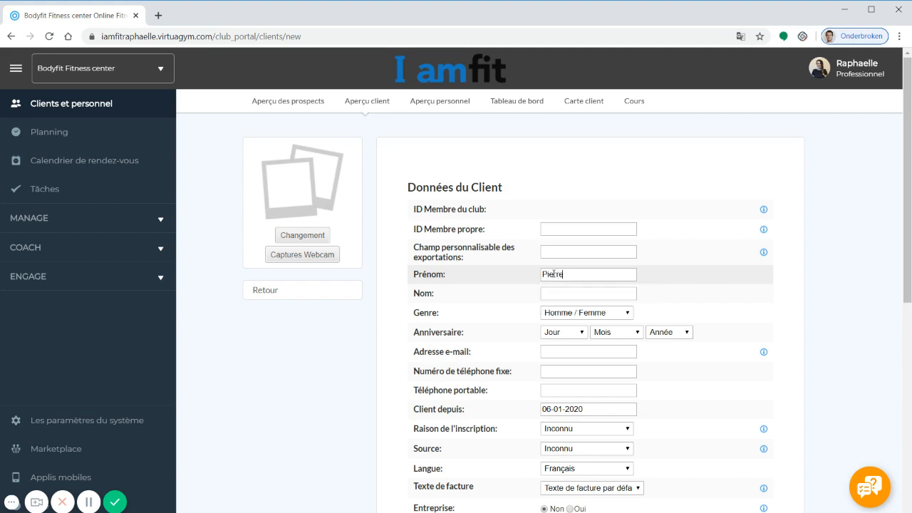
key("Tab")
left_click(560, 293)
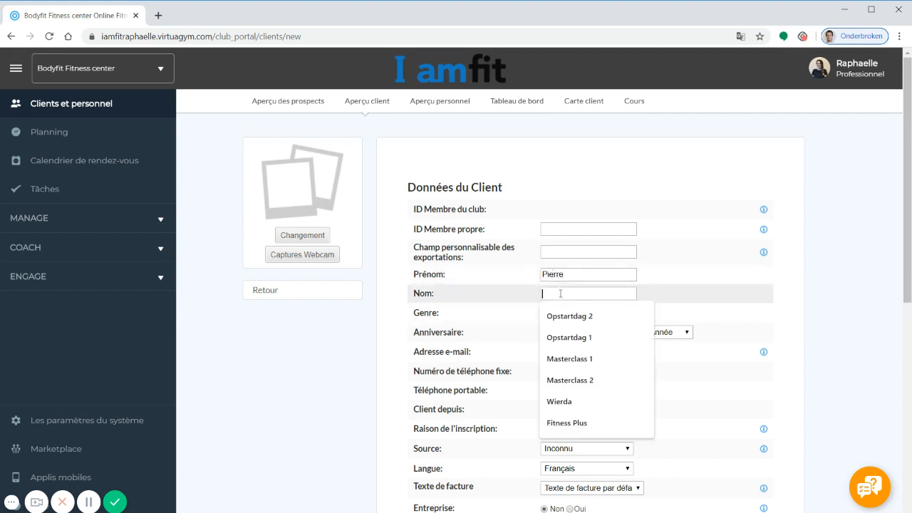
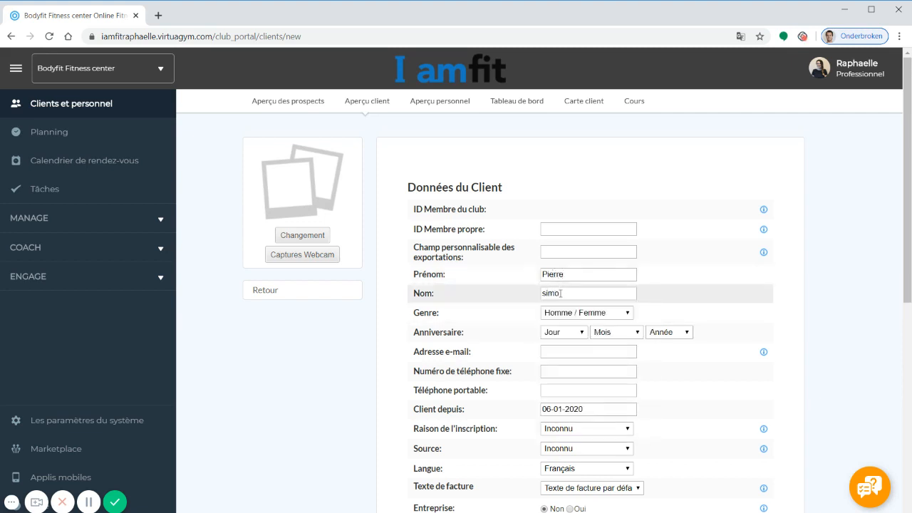
left_click(542, 294)
key("Delete")
type("Ss")
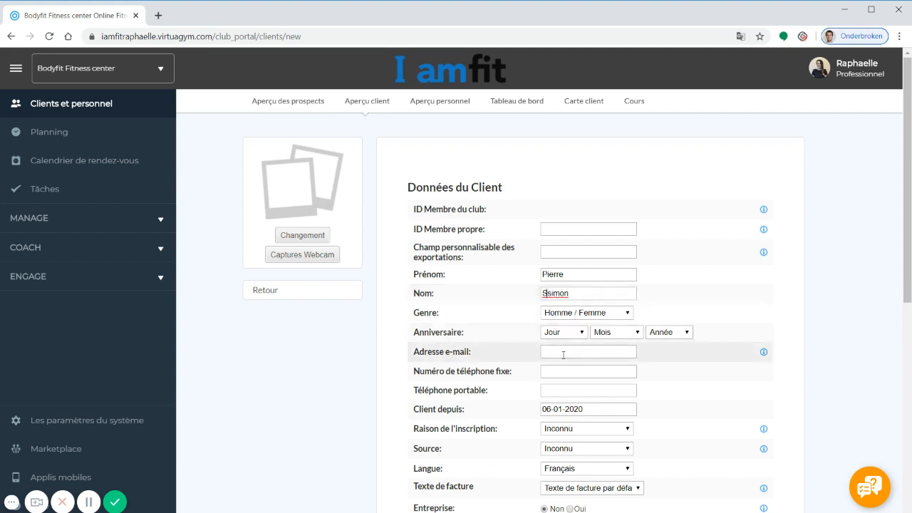
key("BackSpace")
Fill in the client's e-mail from the autofill suggestion with 1 appended, then submit with Ajouter.
left_click(562, 353)
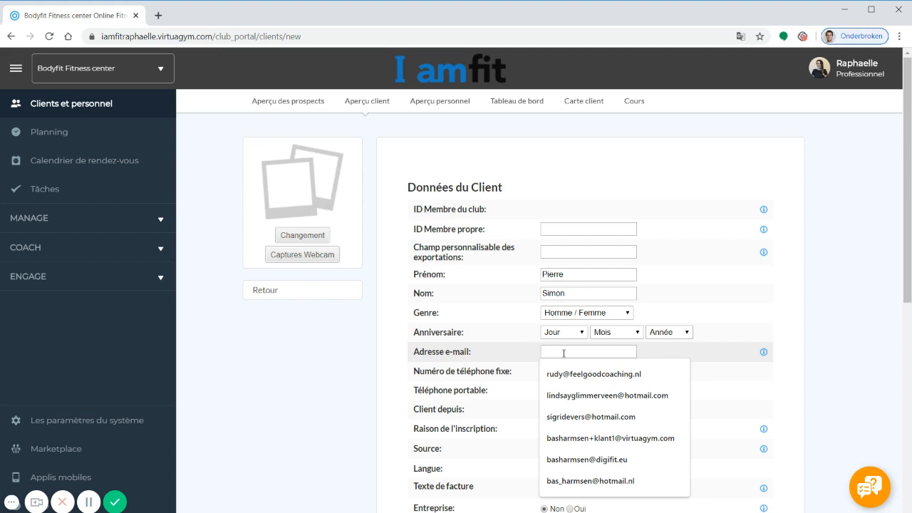
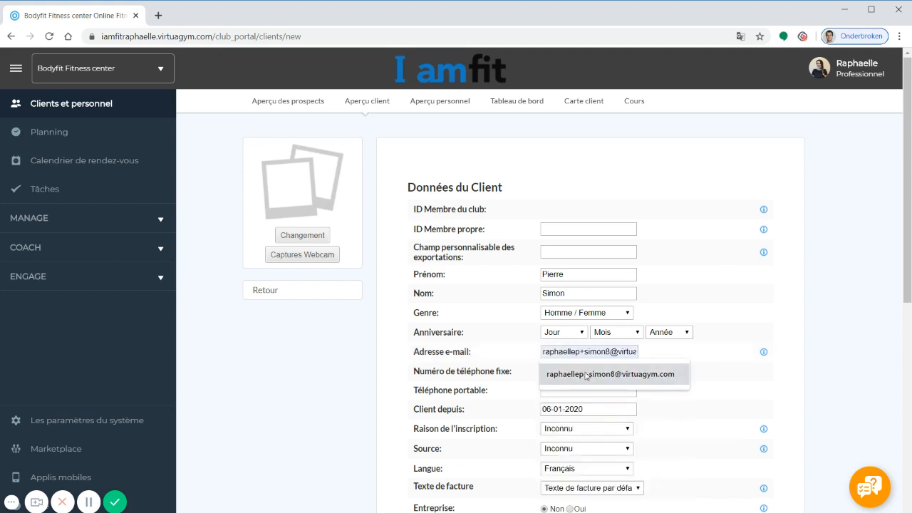
left_click(590, 374)
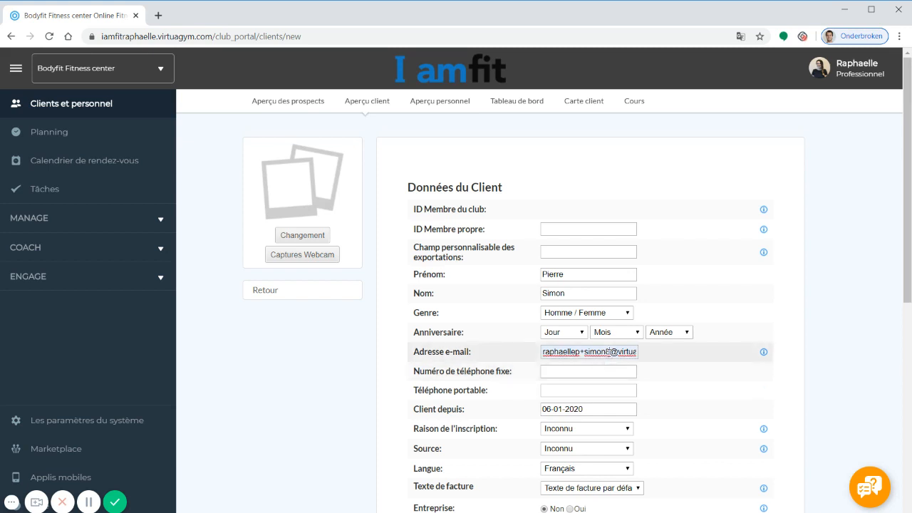
left_click(607, 351)
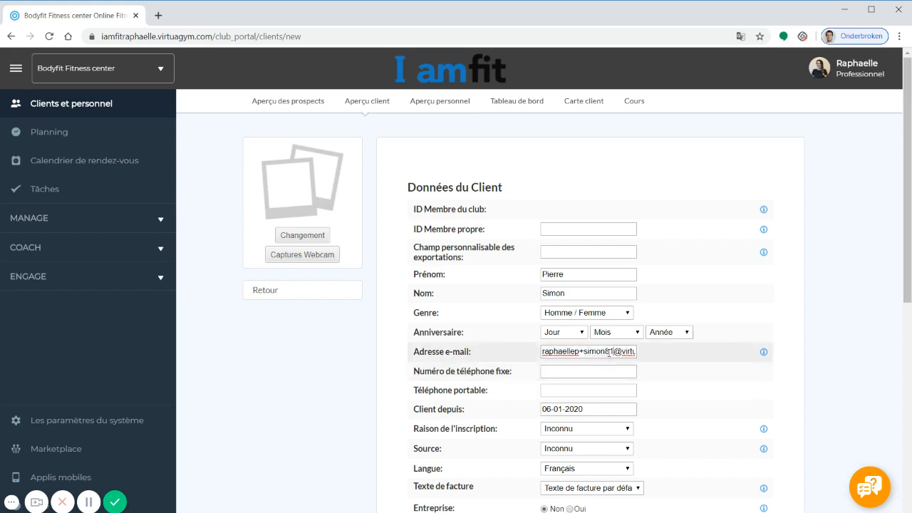
type("1")
left_click_drag(908, 216, 884, 406)
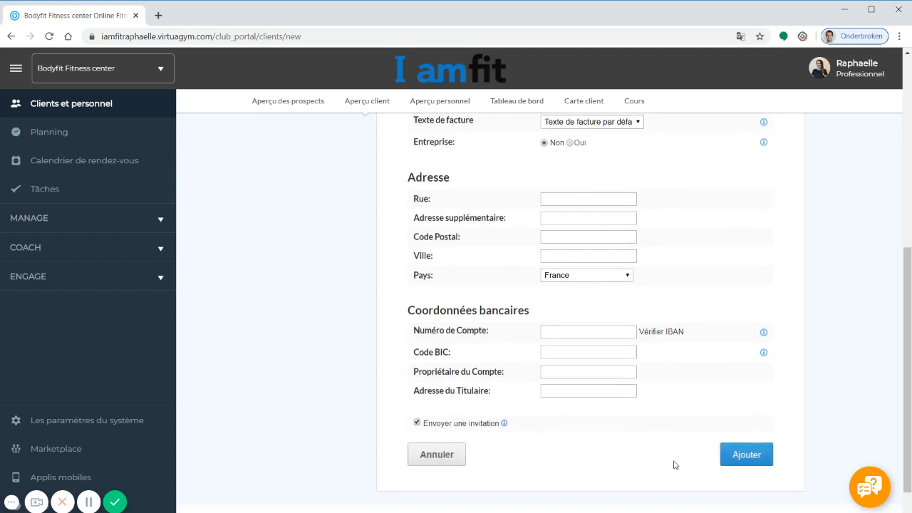
left_click(732, 462)
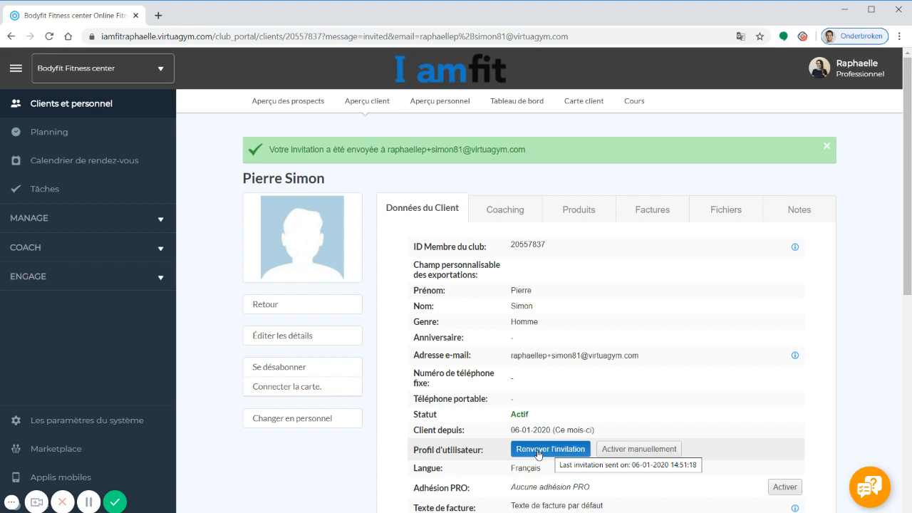
Manually activate the client's Profil d'utilisateur and confirm the activation.
left_click(616, 450)
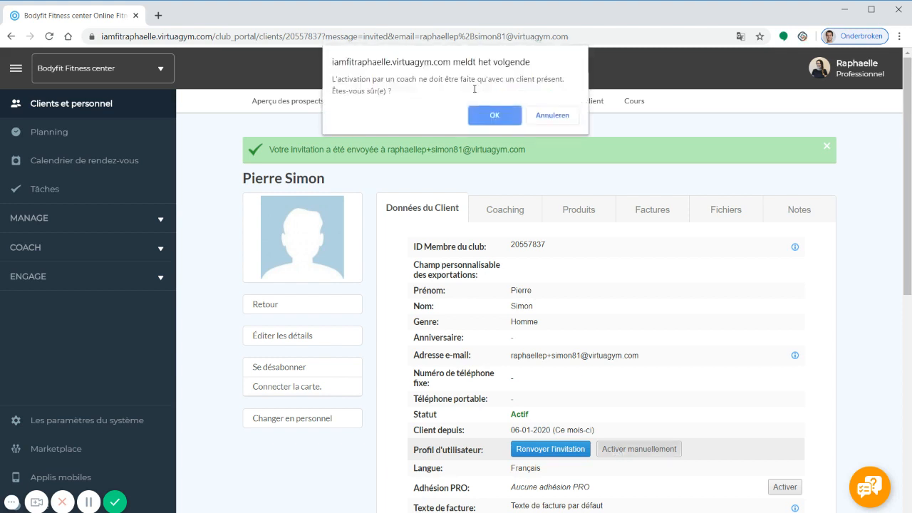
left_click(485, 114)
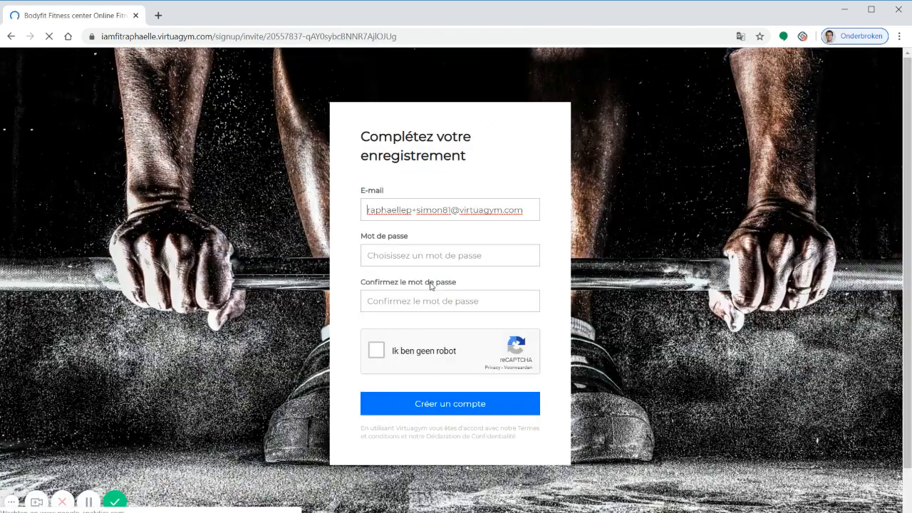
Set and confirm the account password, pass reCAPTCHA, and create the account.
left_click(423, 254)
type("**********")
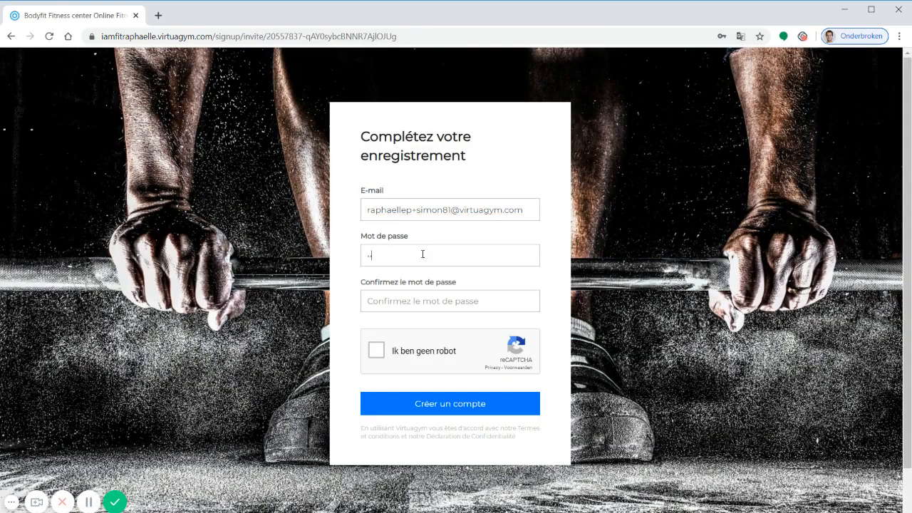
left_click(403, 293)
type("**********")
left_click(376, 351)
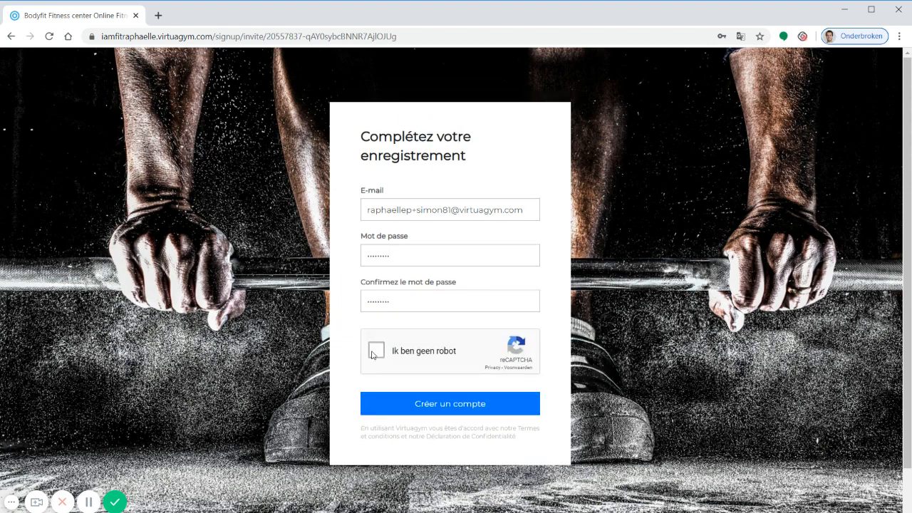
left_click(418, 406)
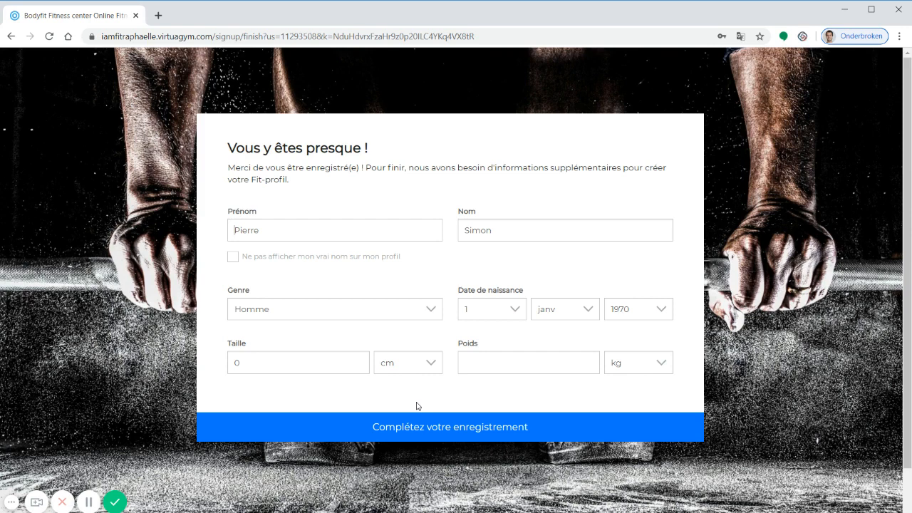
Enter height 180 cm and weight 85 kg and complete the registration.
left_click(265, 361)
type("180")
left_click(538, 359)
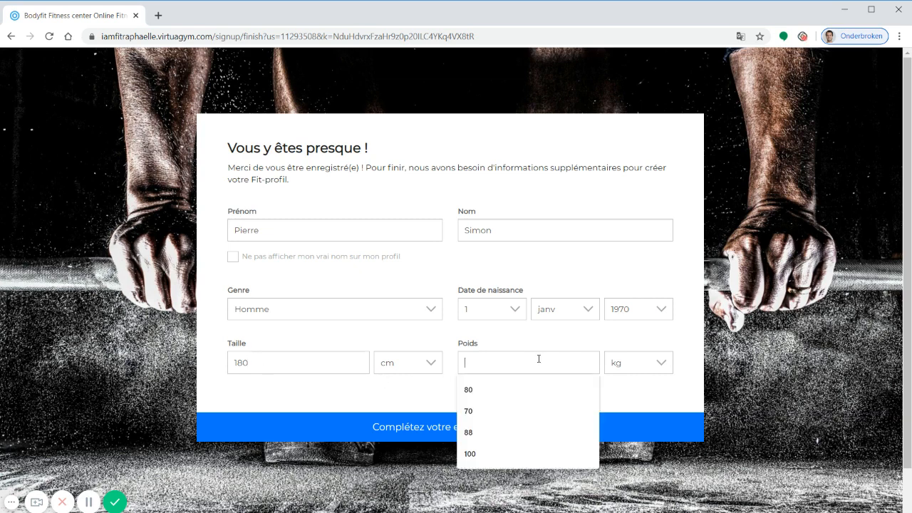
type("85")
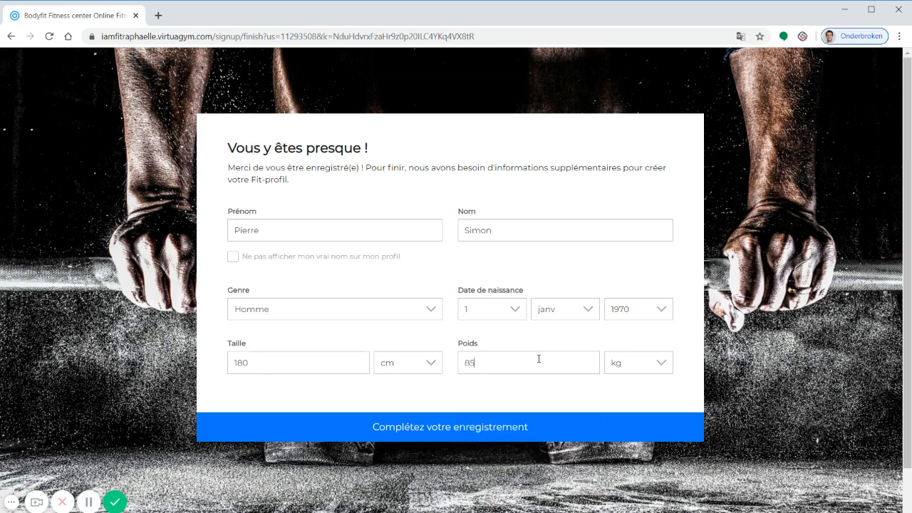
left_click(468, 429)
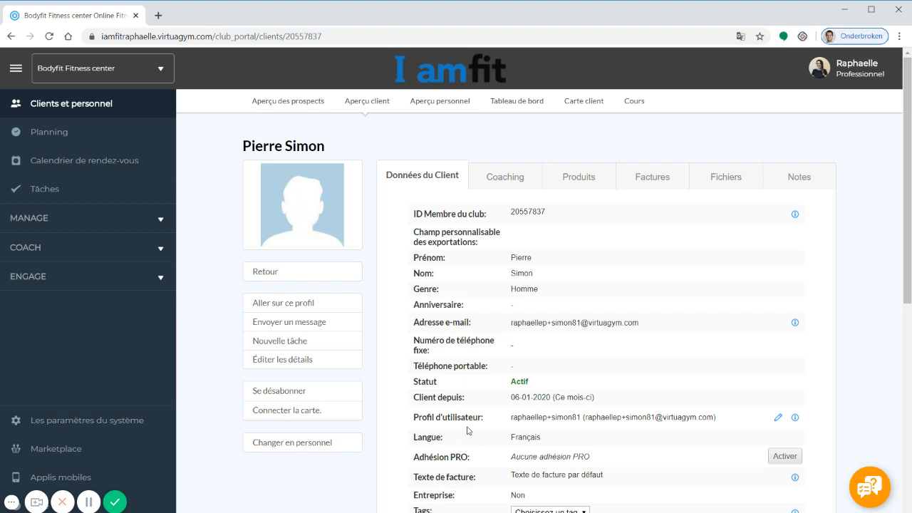
On the client's coaching page, choose a staff member as coach and save.
left_click(506, 176)
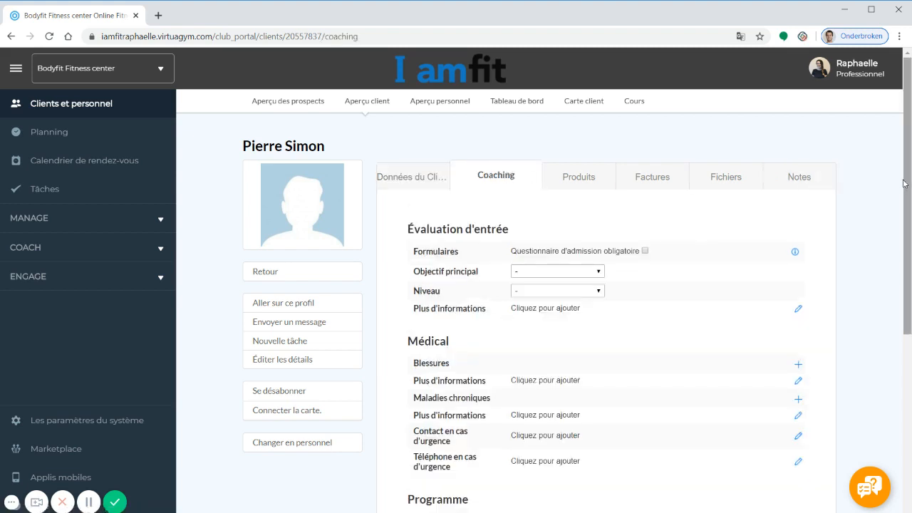
left_click_drag(904, 184, 900, 275)
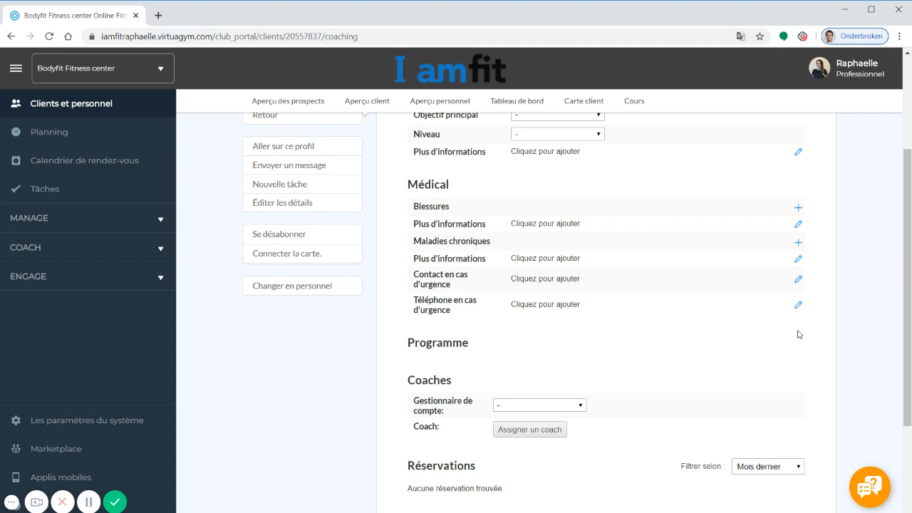
left_click(542, 432)
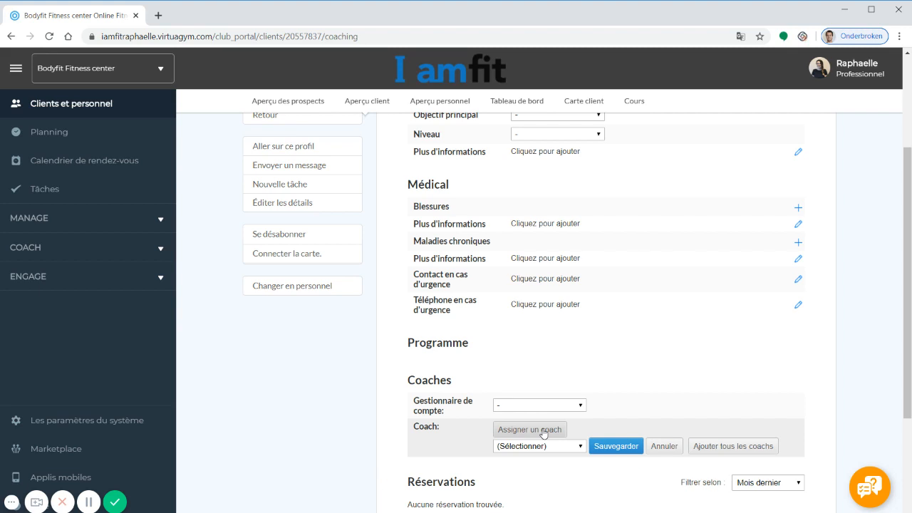
left_click(553, 447)
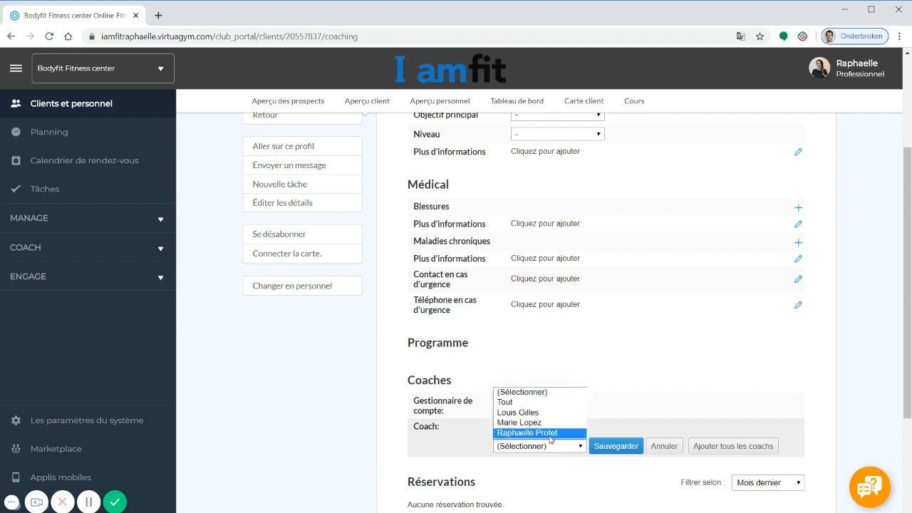
left_click(550, 433)
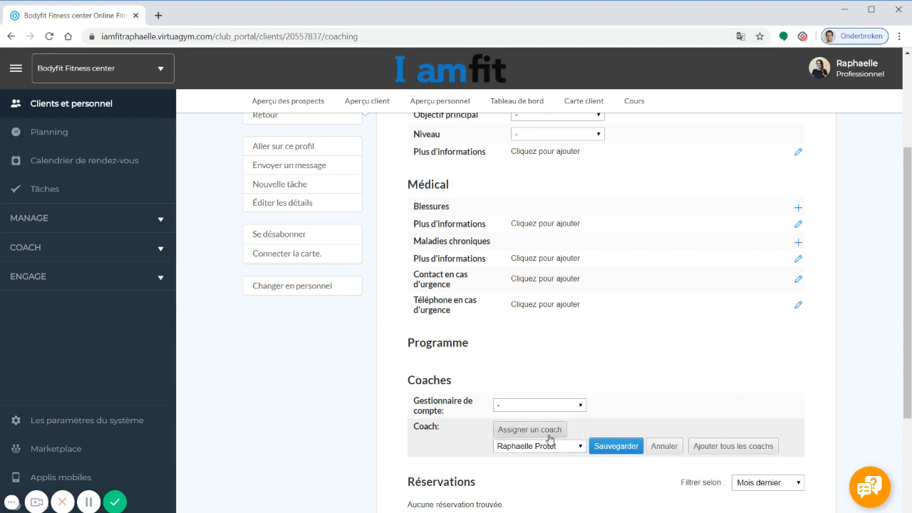
left_click(606, 447)
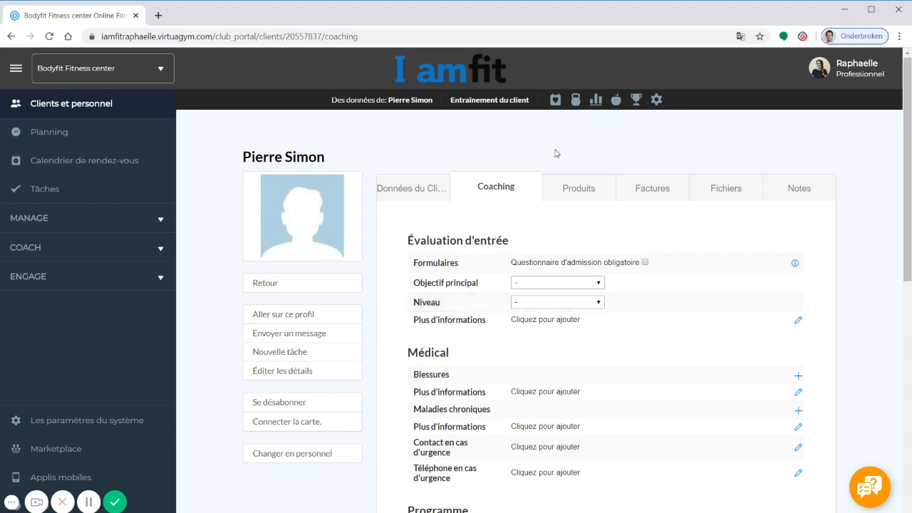
Open the client's Plans d'entraînement page showing Abs, Lose weight - 4 weeks and squat.
left_click(574, 100)
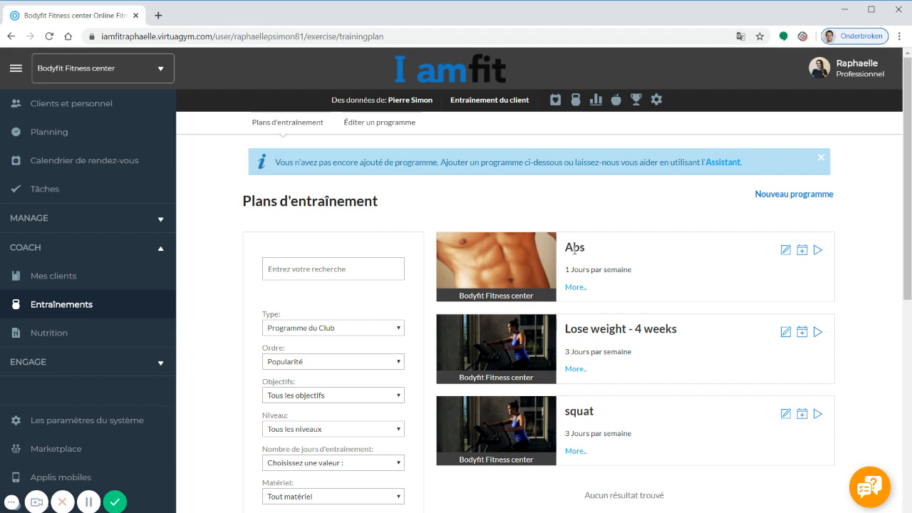
Edit the Abs programme, add two more training days, and open exercise search for Jour 1.
left_click(786, 250)
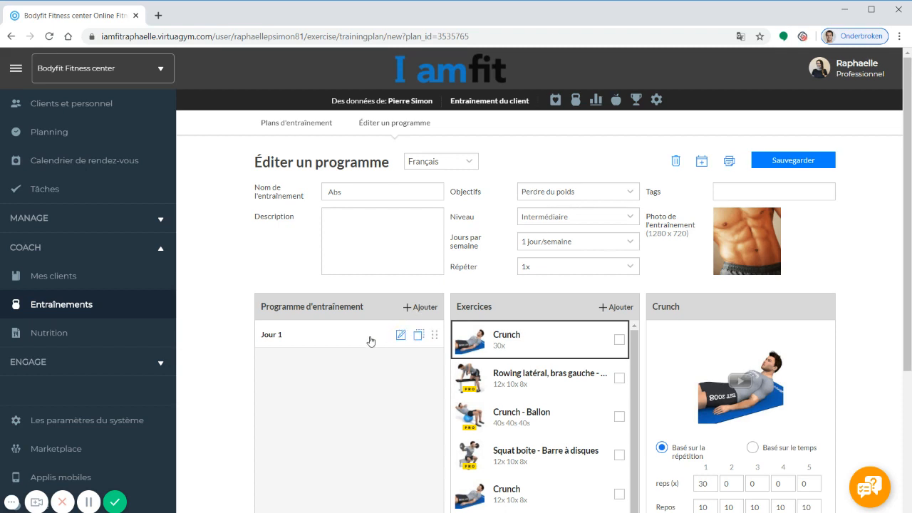
left_click(430, 312)
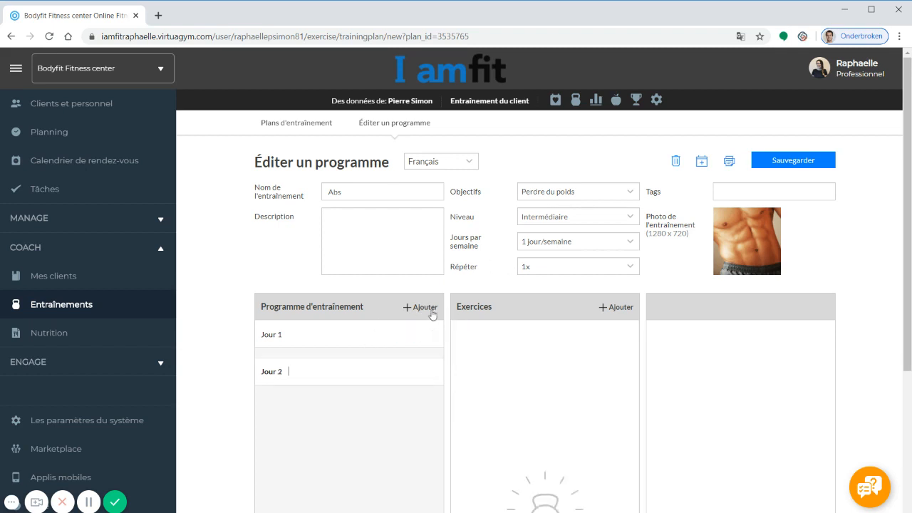
left_click(430, 312)
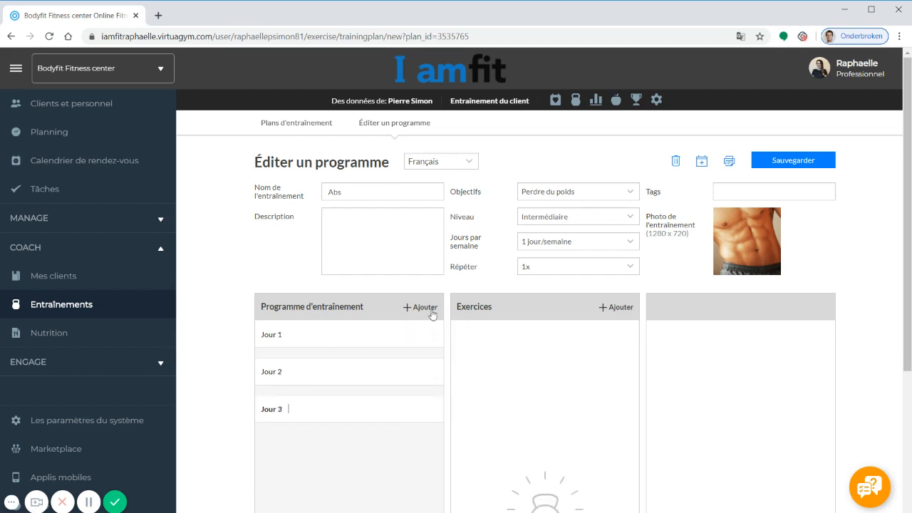
left_click(308, 348)
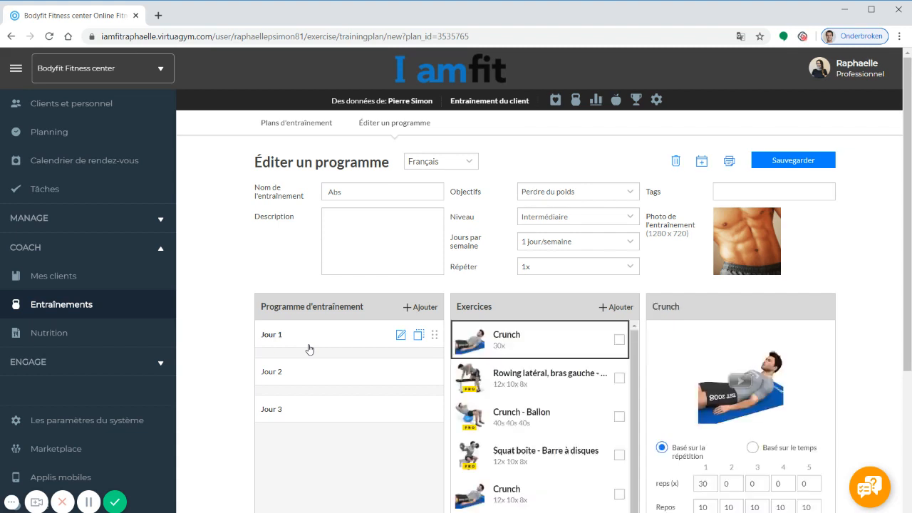
left_click(611, 309)
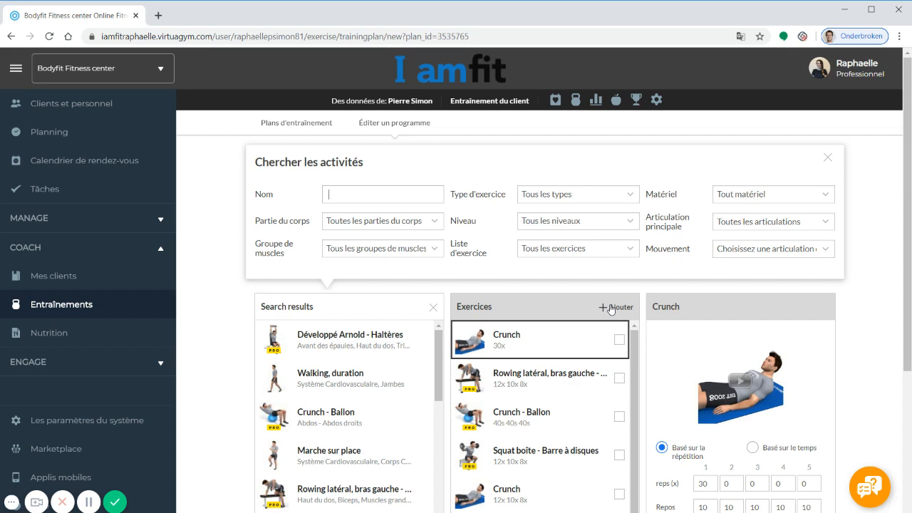
Search 'squat', add Hack squat machine to Jour 1, and close the search panel.
type("squat")
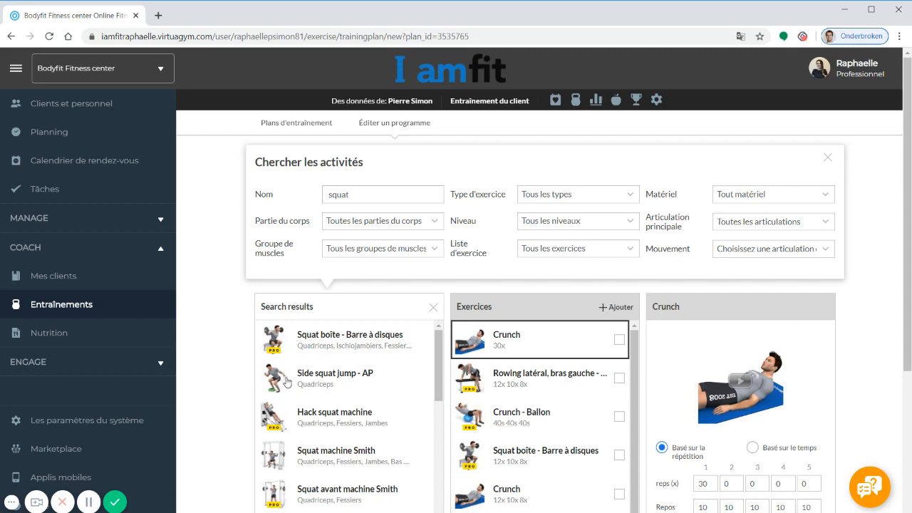
left_click(319, 417)
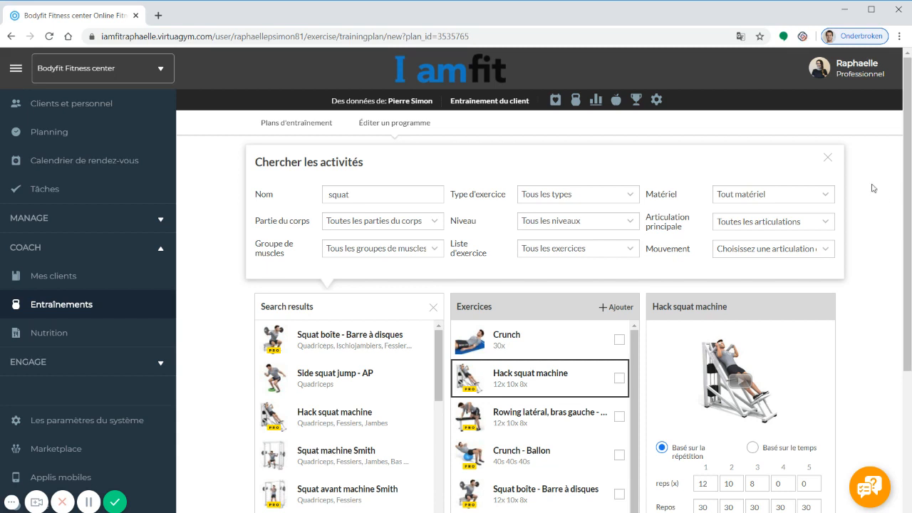
left_click(827, 157)
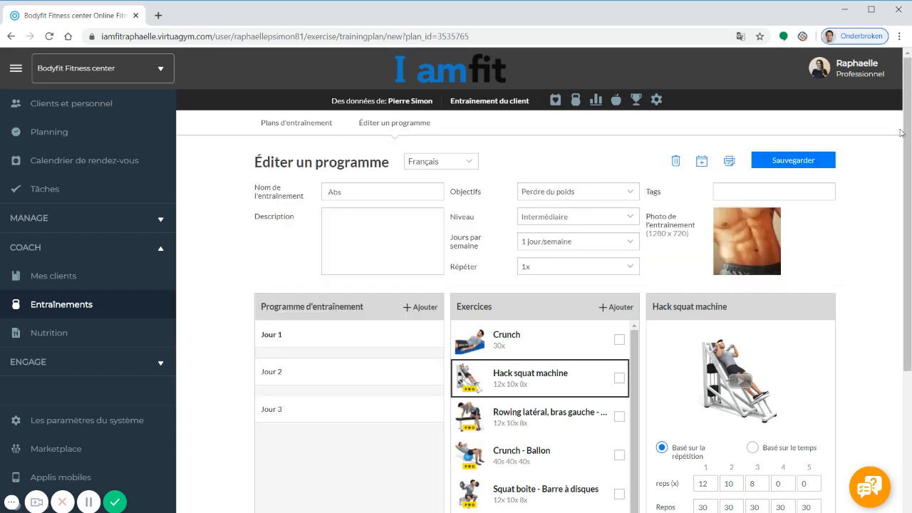
Switch Hack squat machine to Basé sur le temps, giving 48s, 40s and 32s sets.
left_click_drag(902, 135, 902, 197)
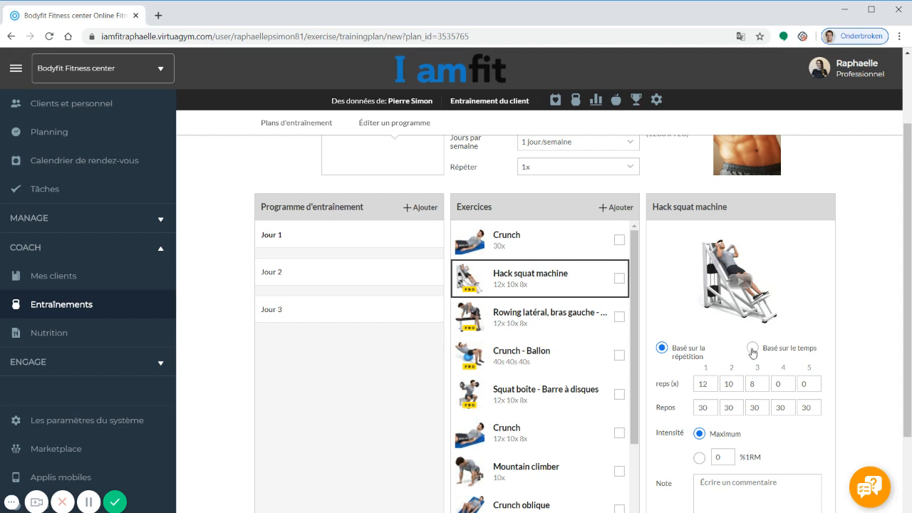
left_click(752, 349)
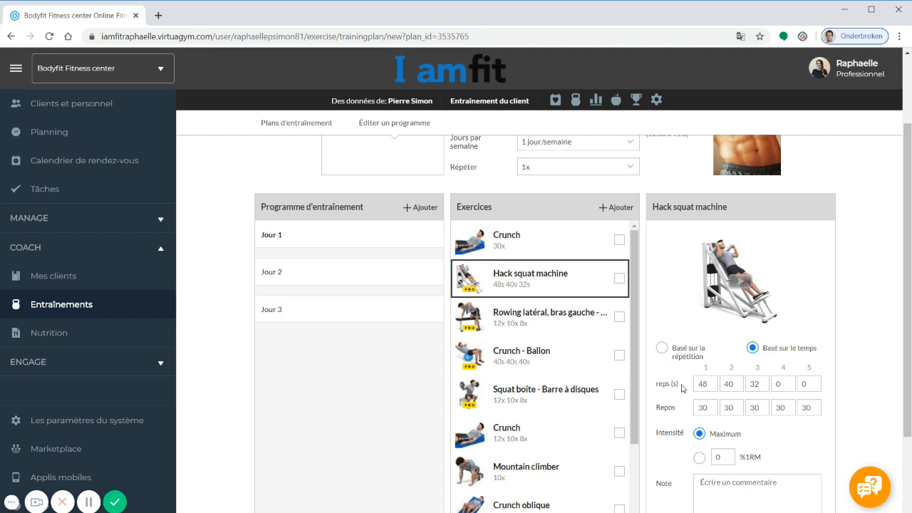
left_click_drag(910, 265, 909, 299)
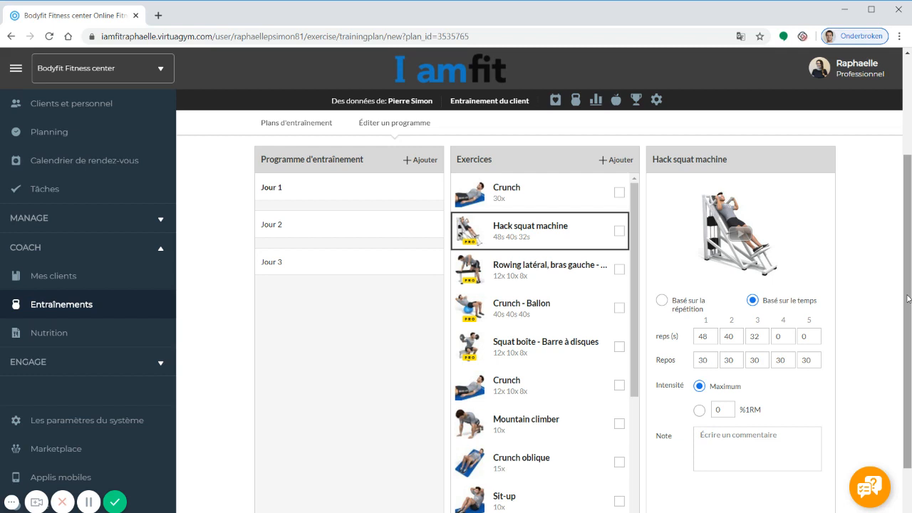
left_click_drag(908, 298, 899, 203)
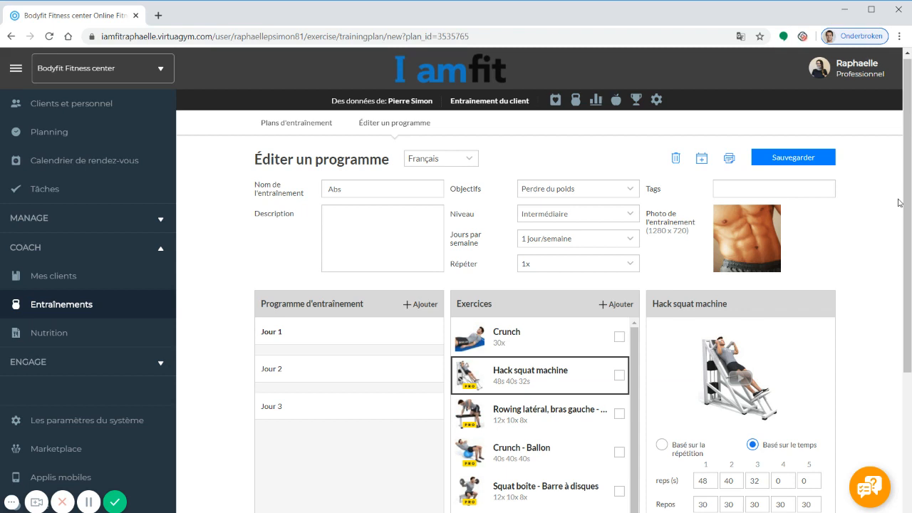
Open the save dialog, leave 'save as new' off, and set Visible pour to Employés de mon club.
left_click(818, 168)
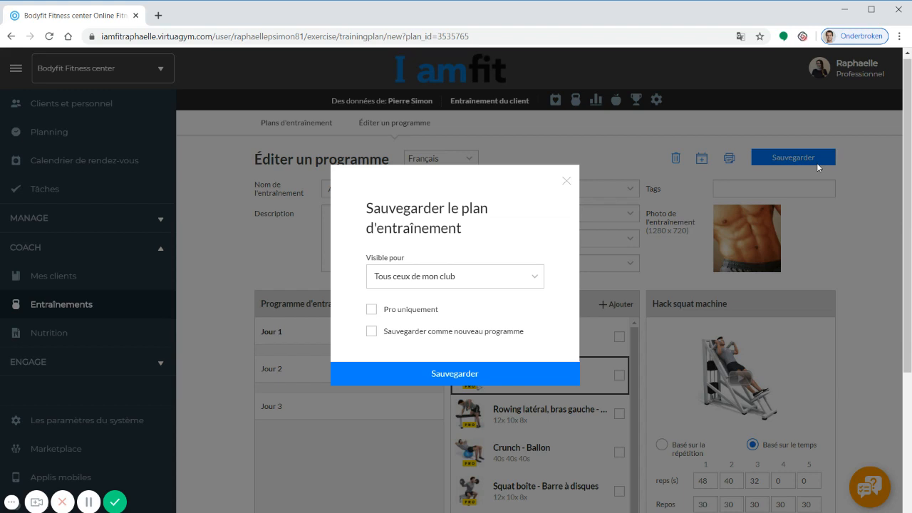
left_click(372, 332)
left_click(372, 333)
left_click(411, 282)
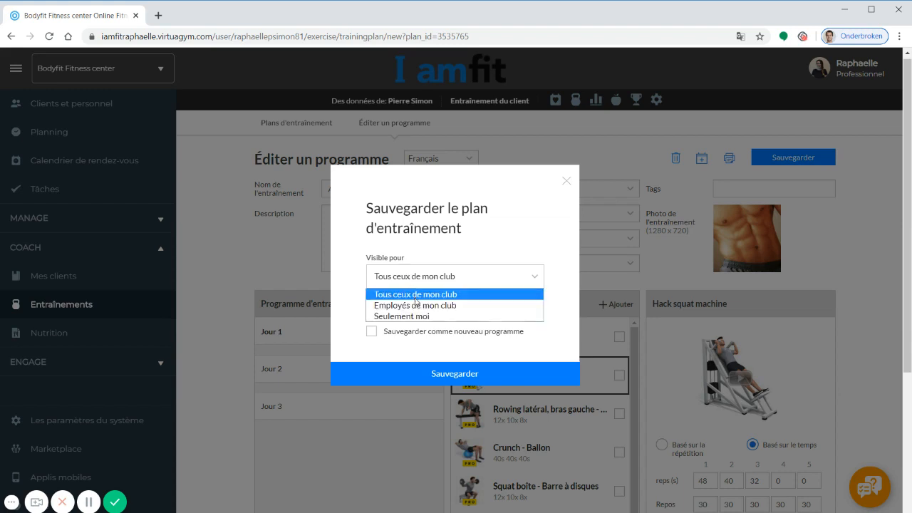
left_click(417, 306)
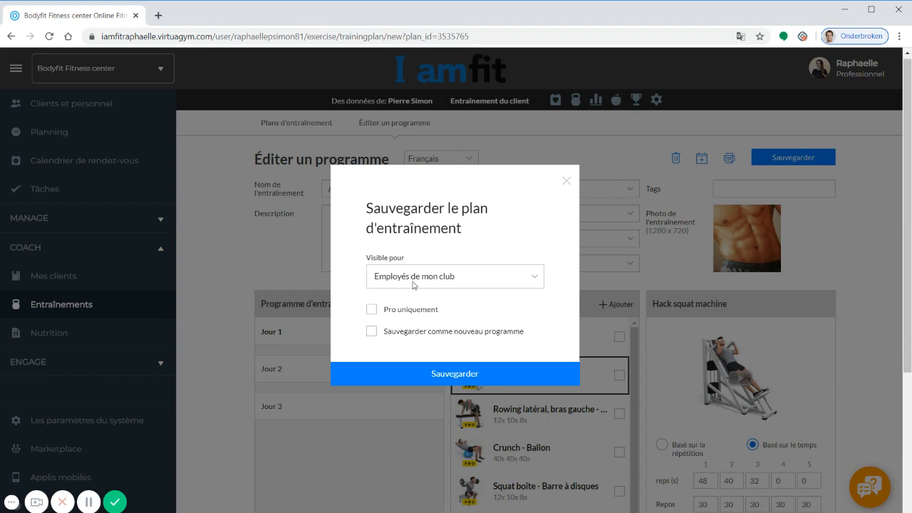
left_click(413, 285)
Make the programme visible only to me, restrict it to PRO members, and save the Abs programme.
left_click(411, 316)
left_click(373, 313)
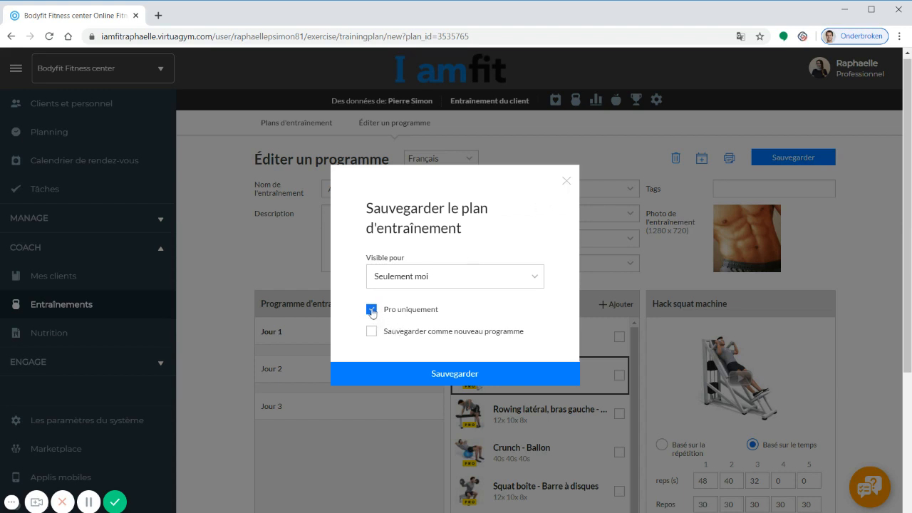
left_click(566, 182)
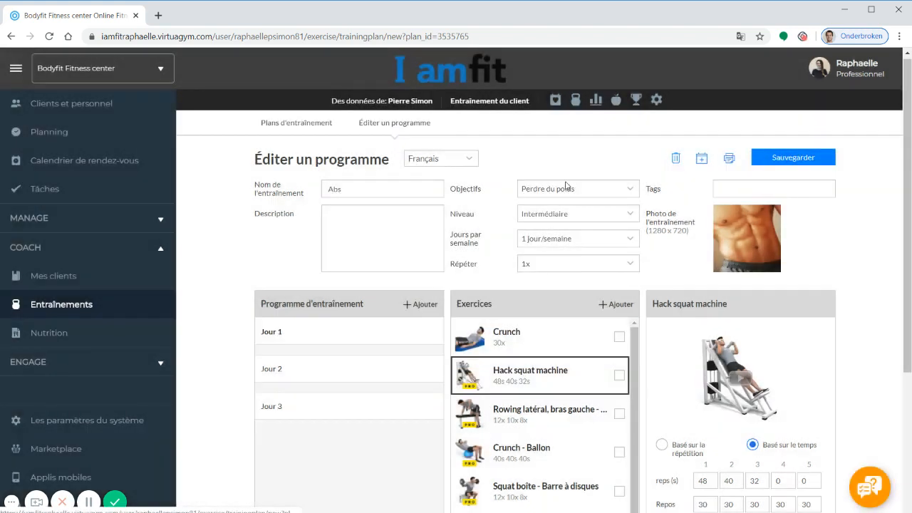
Open the new client's record and activate a PRO membership starting 06-01-2020.
left_click(100, 104)
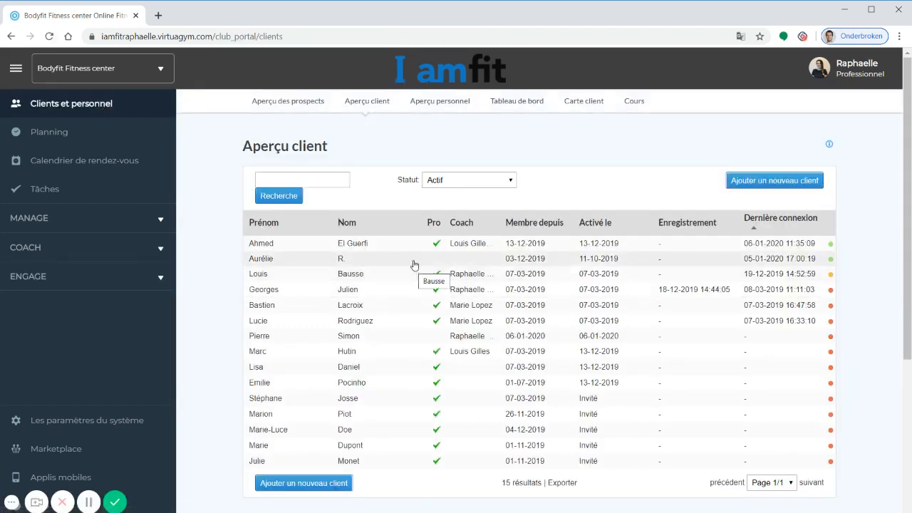
left_click(421, 342)
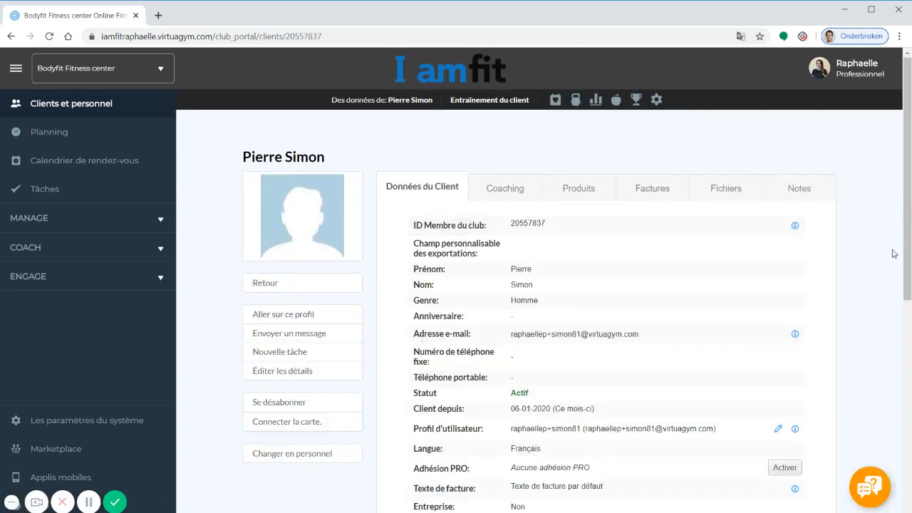
left_click_drag(908, 253, 908, 285)
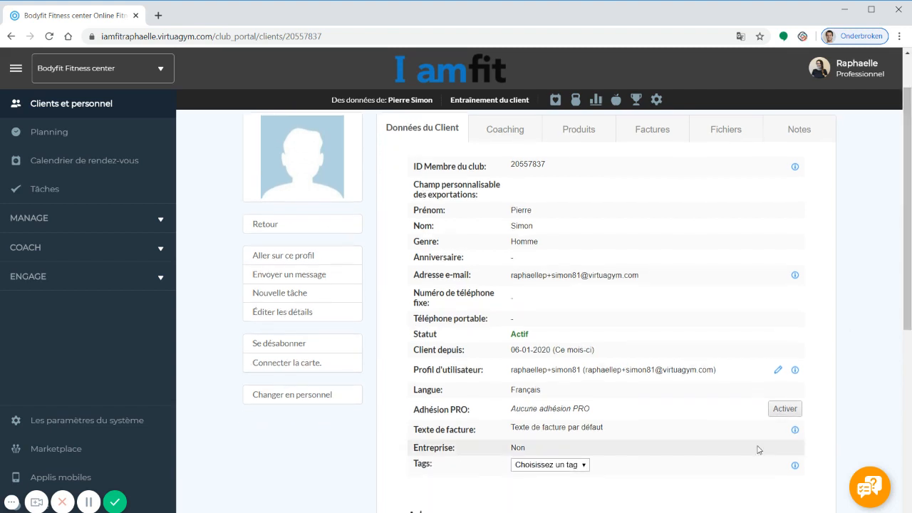
left_click(783, 411)
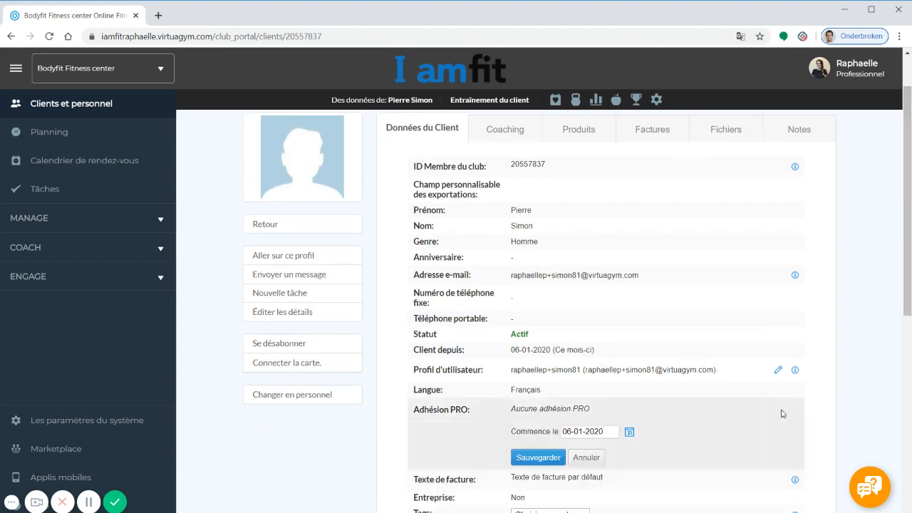
left_click(538, 458)
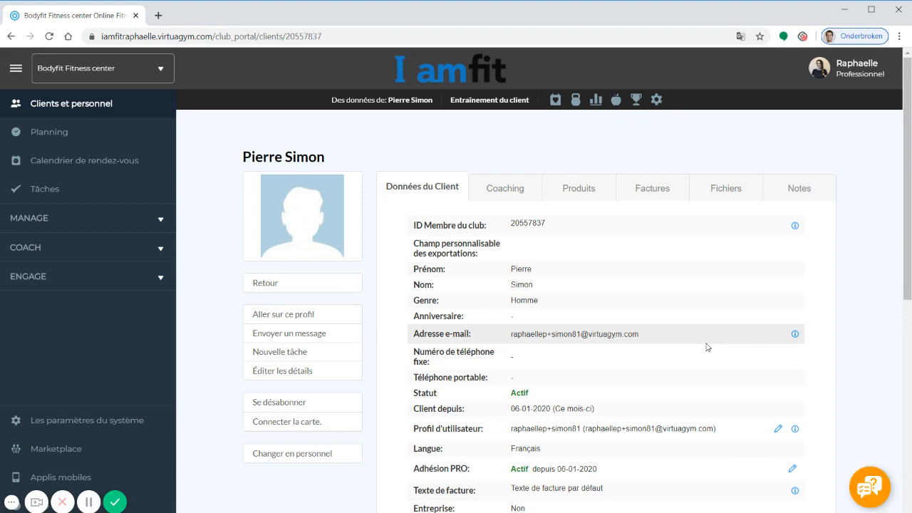
Open the PRO membership end-date editor and close it without changes.
scroll(708, 347, "down", 3)
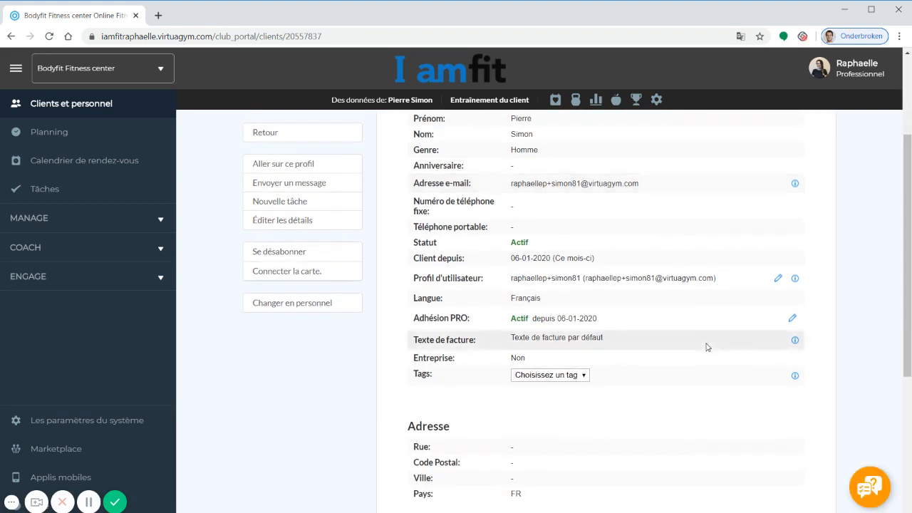
left_click(792, 319)
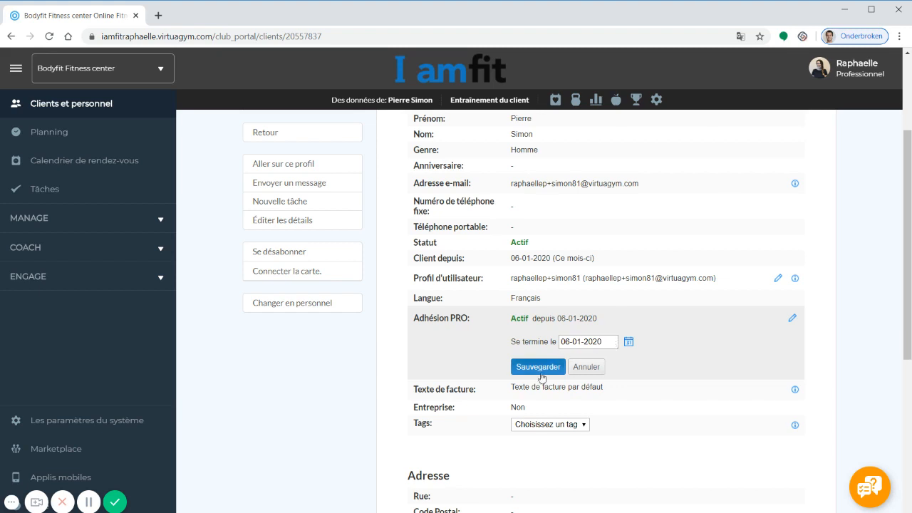
left_click(574, 372)
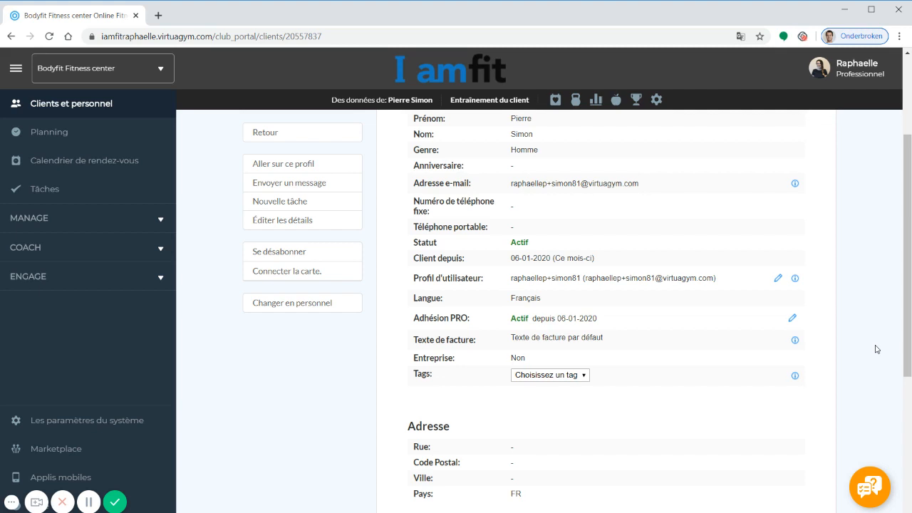
From the client's activity calendar, add a training and filter the plans to Programme du Club.
left_click(557, 102)
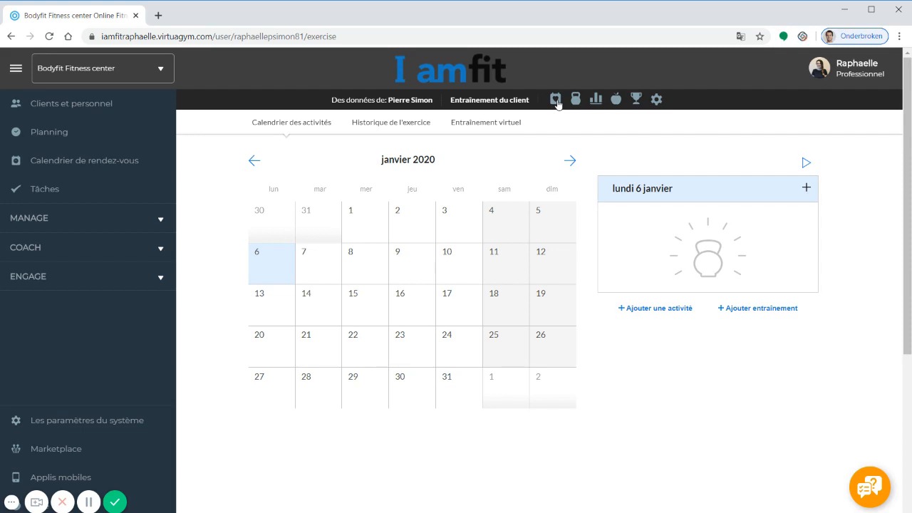
left_click(749, 312)
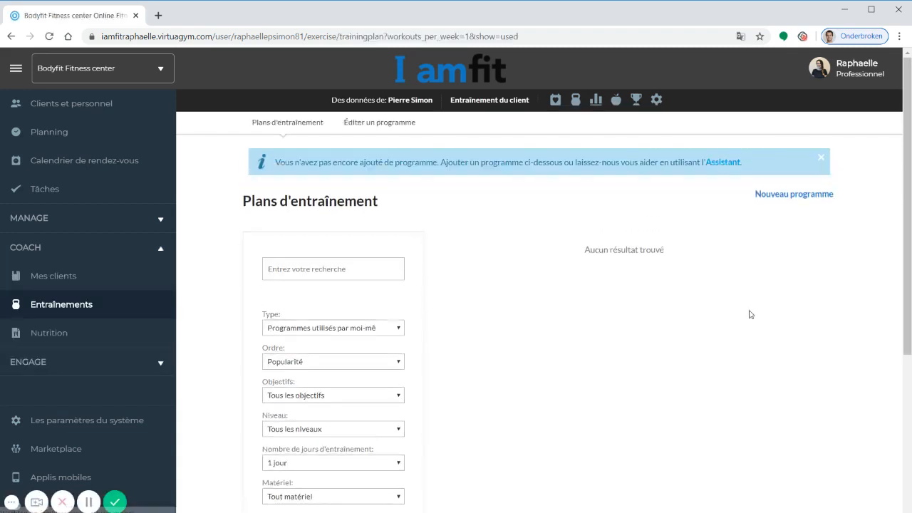
left_click(327, 330)
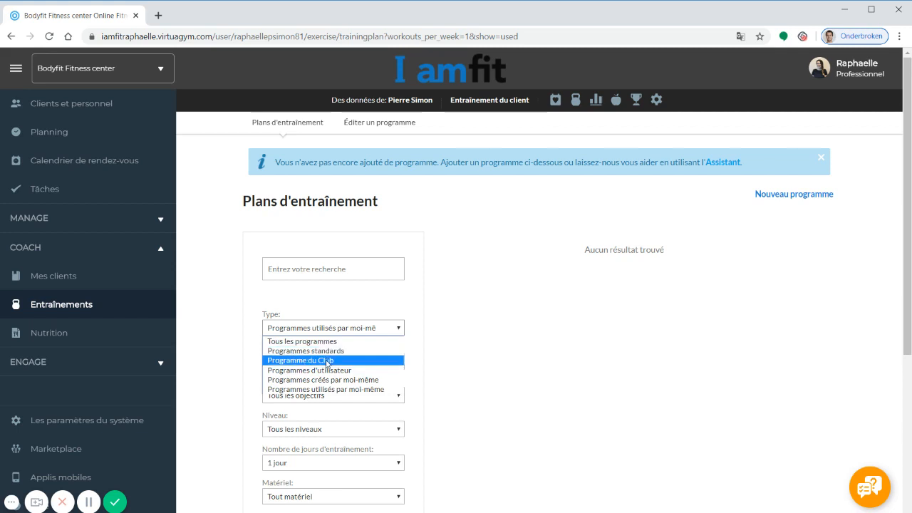
left_click(327, 360)
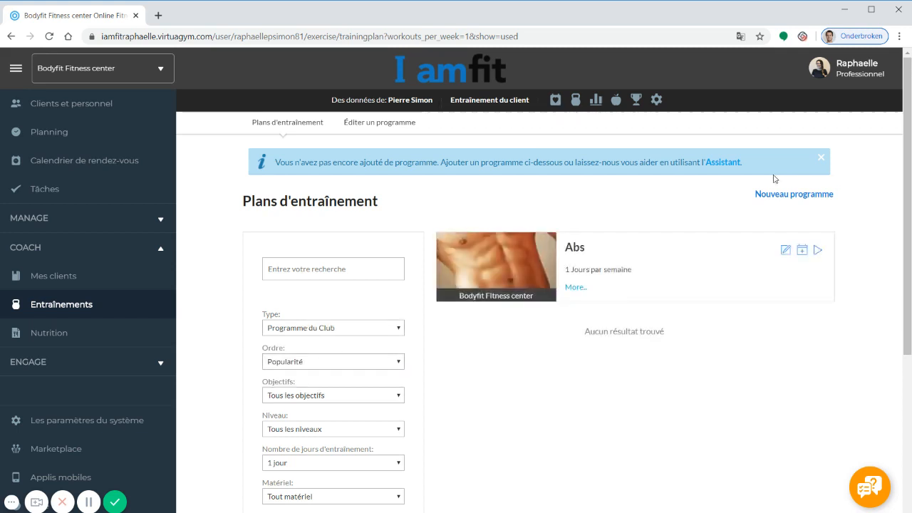
Assign the Abs program on Monday, Wednesday and Saturday for 6 weeks.
left_click(801, 253)
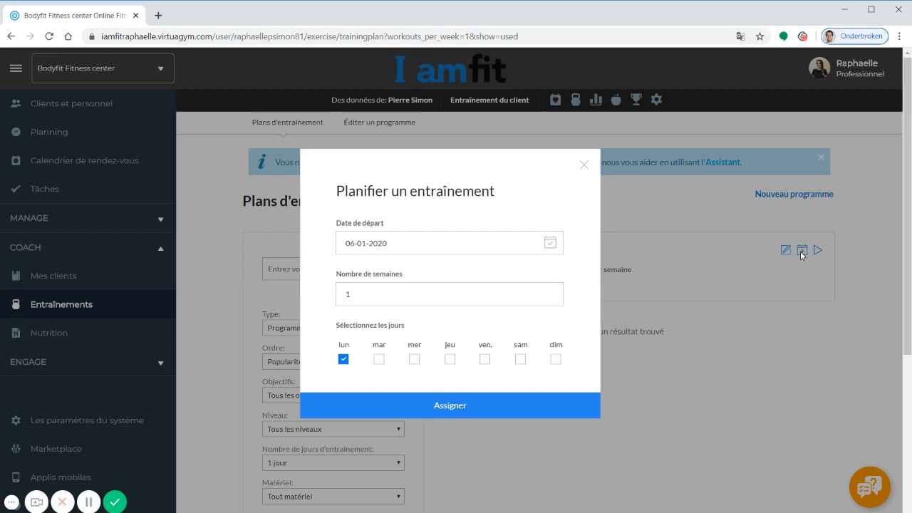
left_click(414, 359)
left_click(520, 360)
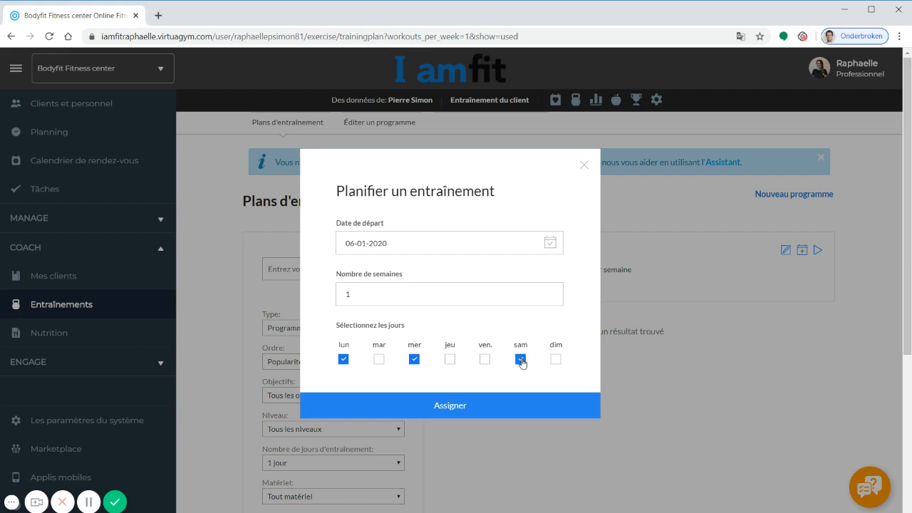
left_click(393, 289)
type("6")
left_click(417, 410)
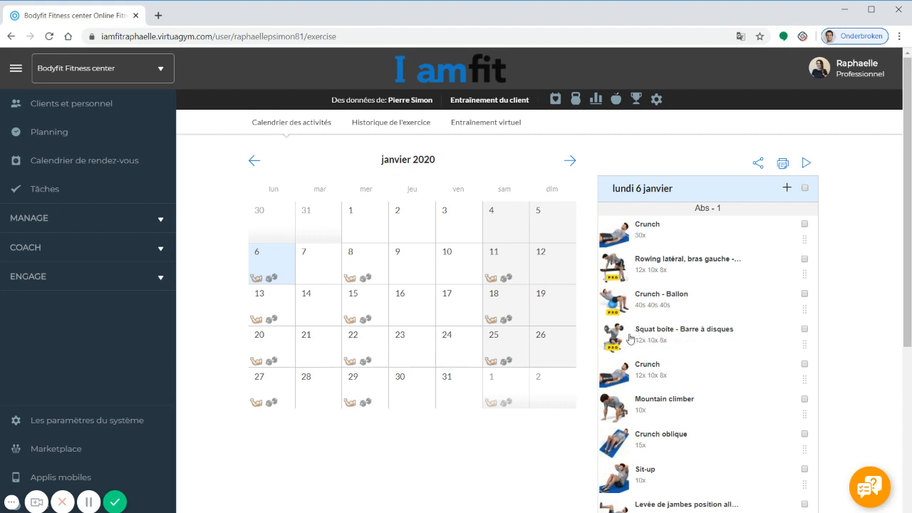
left_click(621, 338)
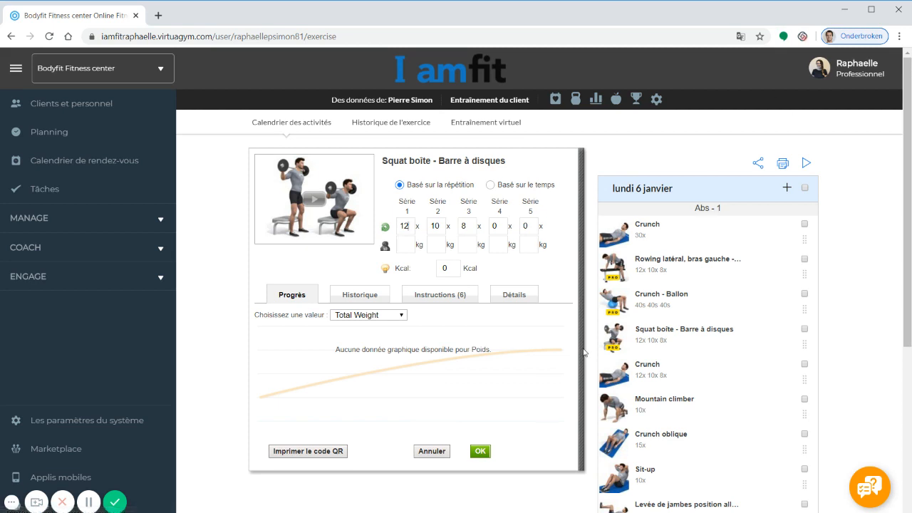
left_click(432, 451)
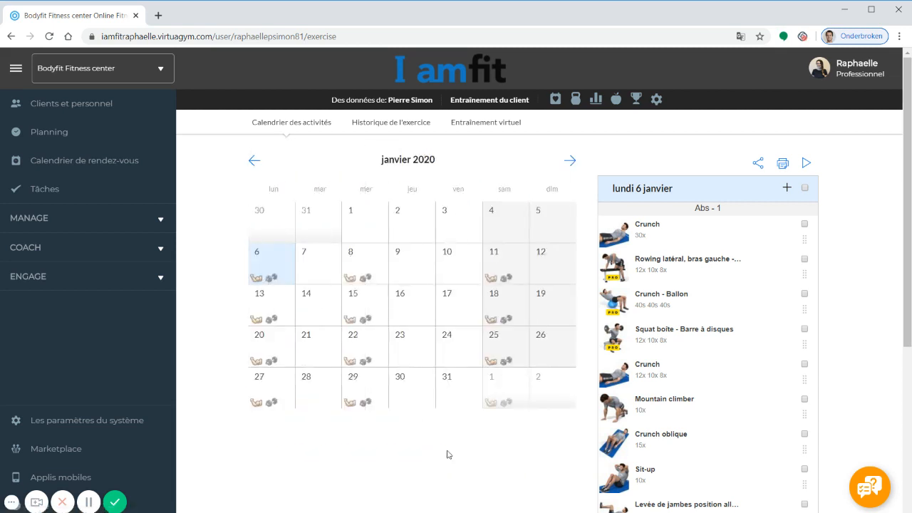